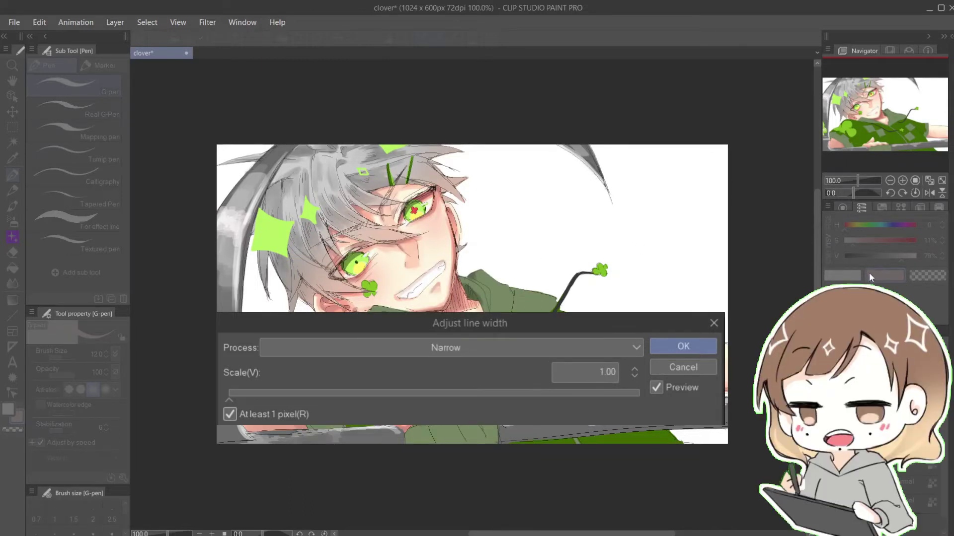
Apply line width adjustment to the sketch layer, once as Narrow at scale 1.00 with at least 1 pixel and once as Thicken.
key("Return")
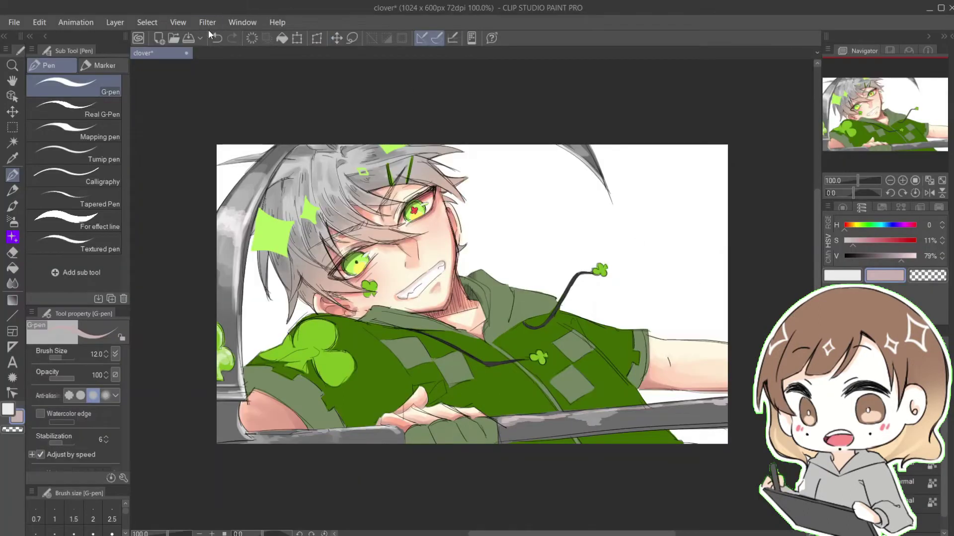
left_click(206, 22)
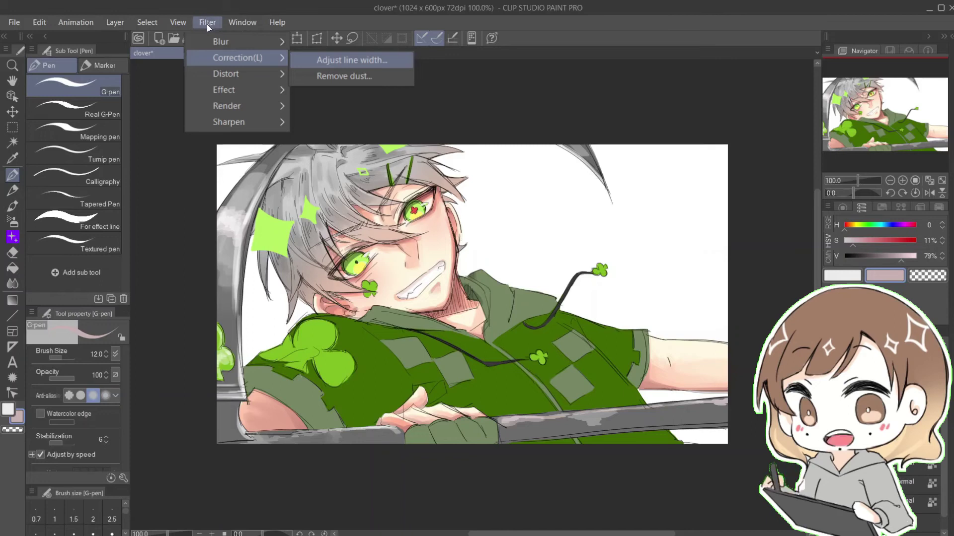
left_click(337, 58)
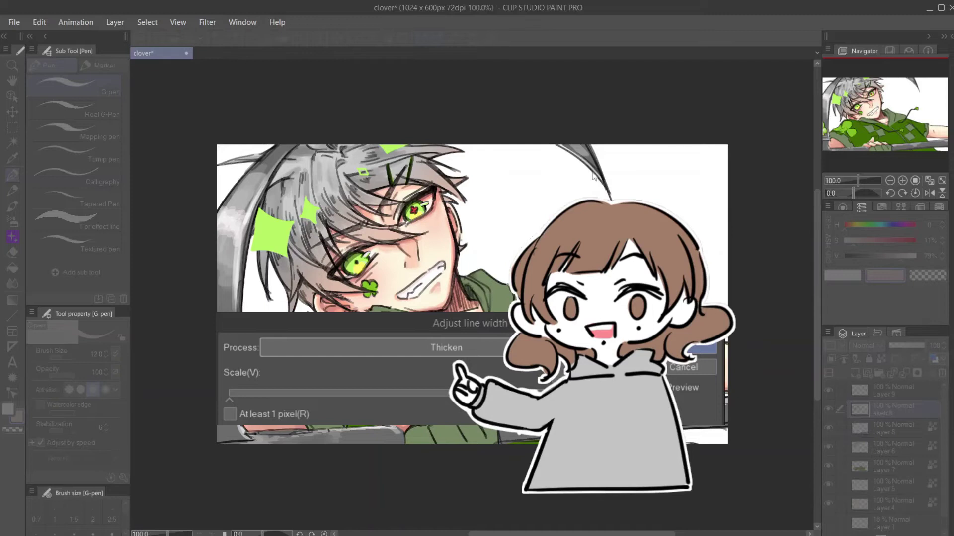
key("Return")
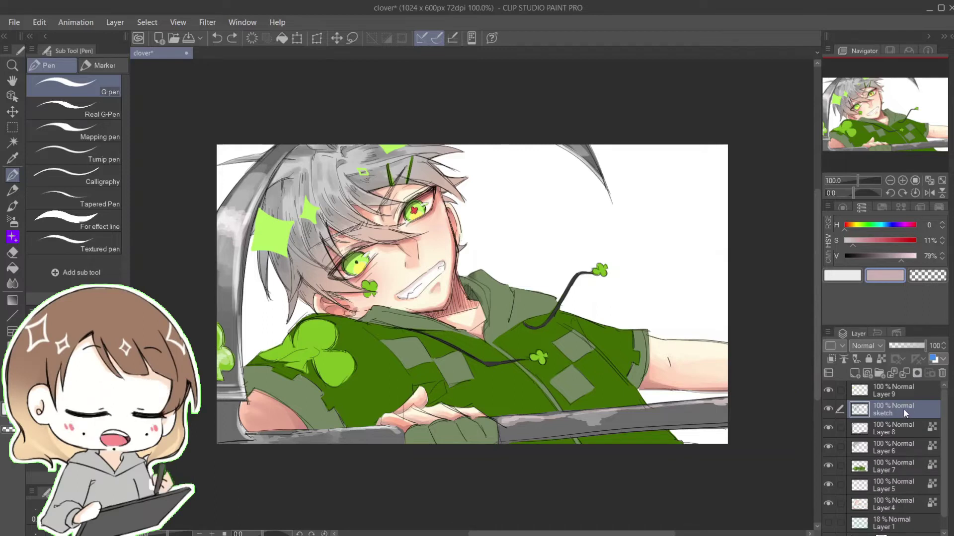
Duplicate the sketch layer.
right_click(903, 406)
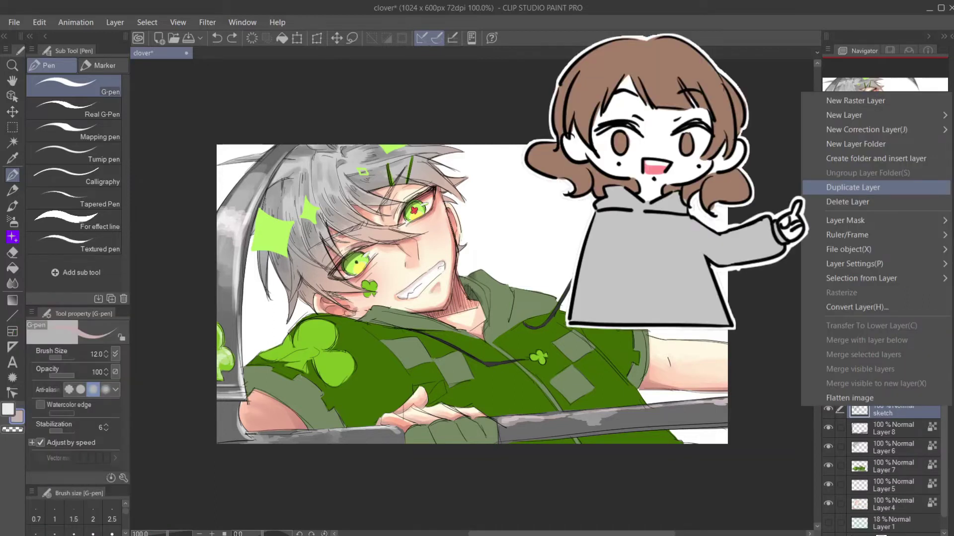
left_click(903, 189)
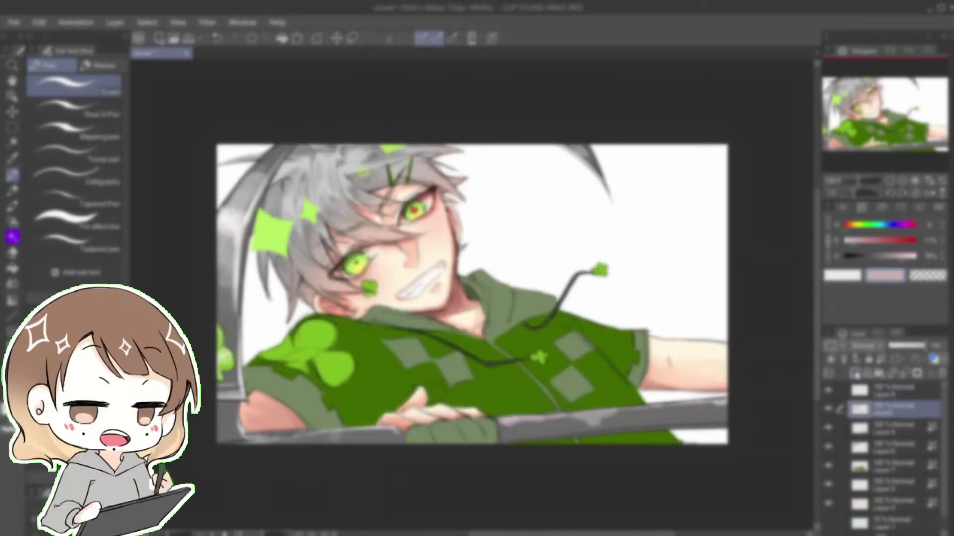
Add a raster layer clipped to the sketch layer and airbrush over the lines with the Soft brush in dark red (H 0, S 81%, V 32%).
left_click(710, 253)
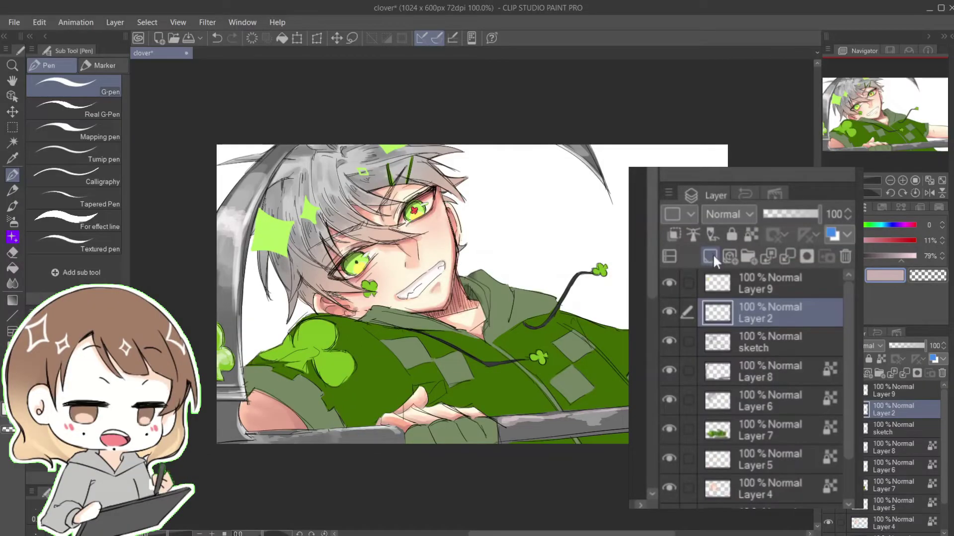
left_click(673, 232)
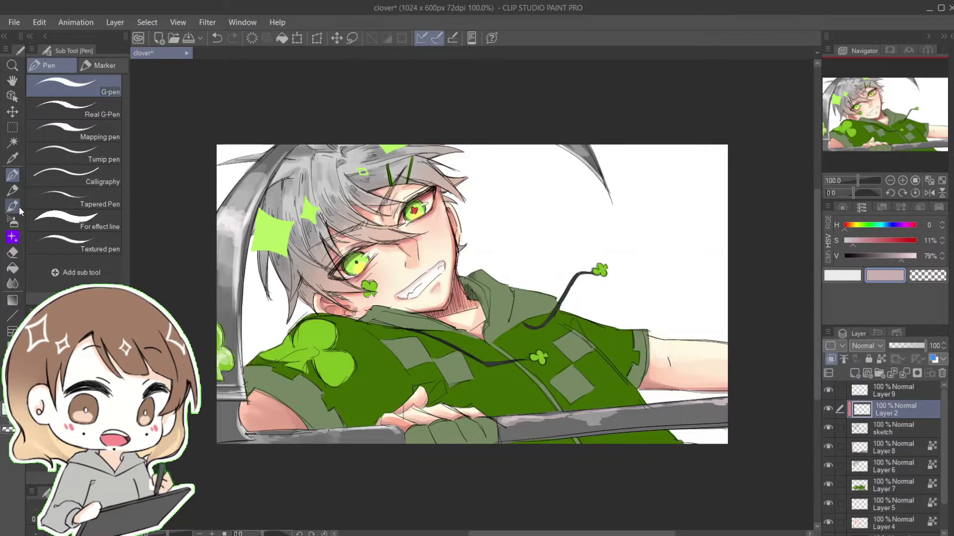
left_click(12, 223)
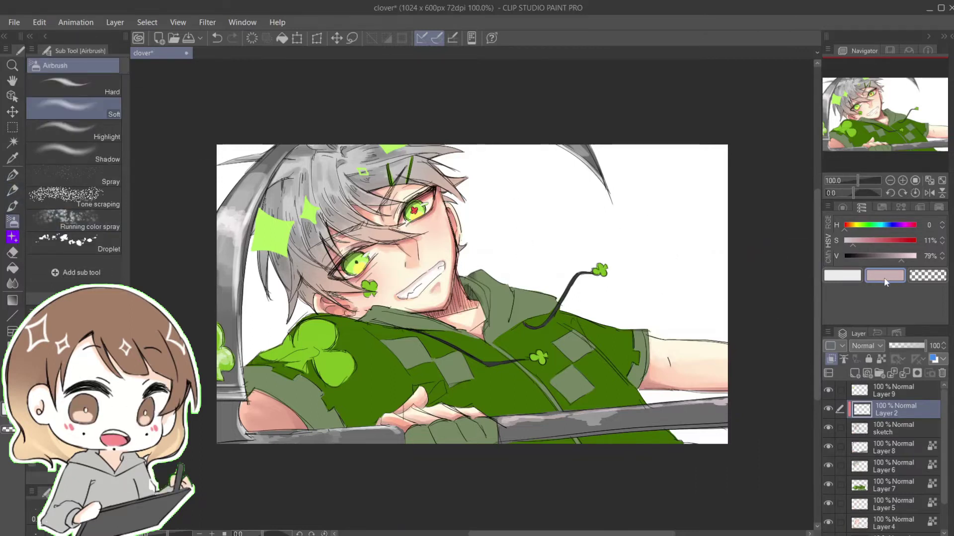
left_click(902, 240)
left_click(869, 256)
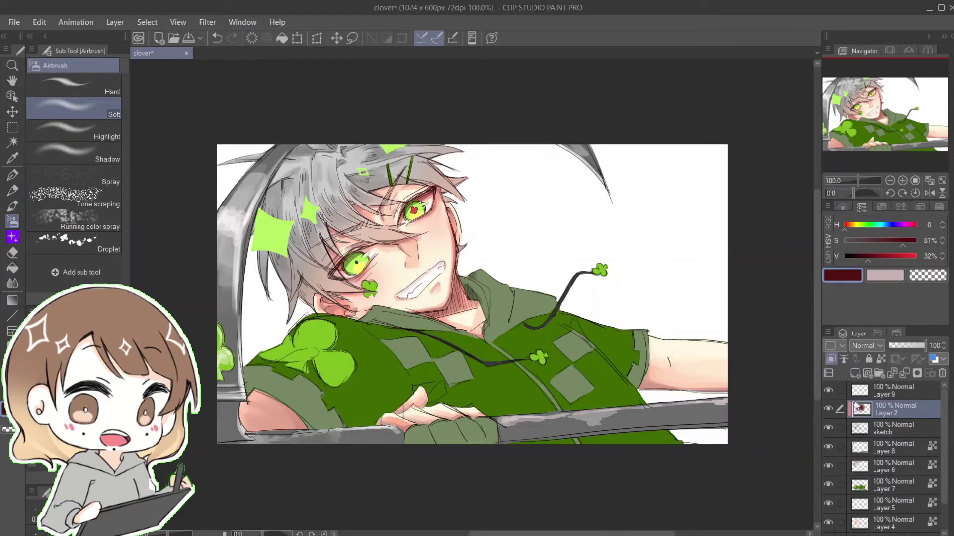
Lower the clipped line-color layer's opacity to 59% and toggle its visibility off and on to compare.
left_click_drag(925, 346, 902, 350)
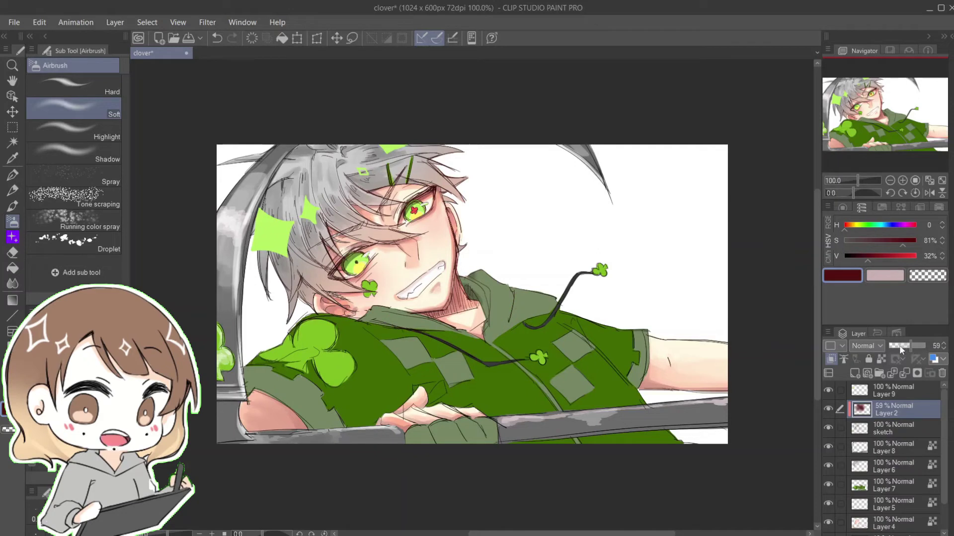
left_click(828, 409)
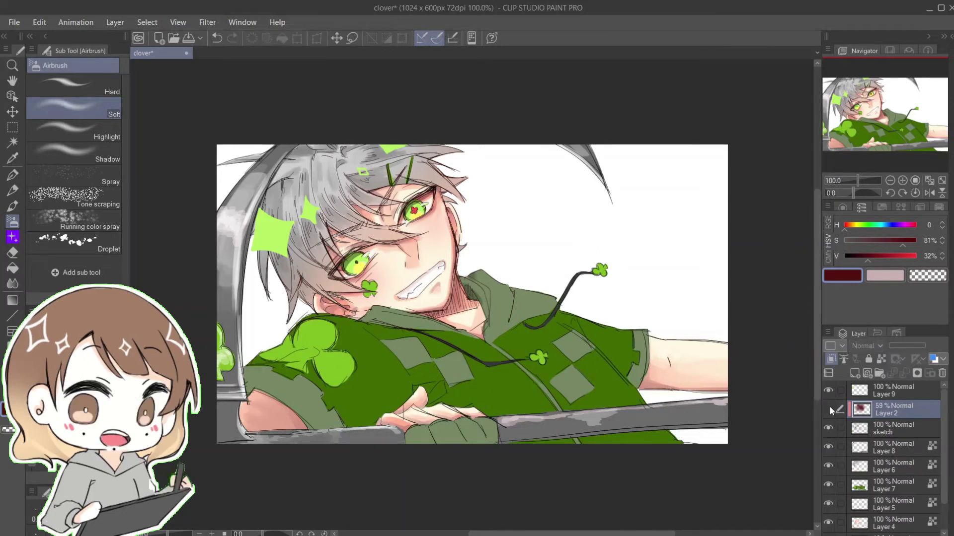
left_click(829, 408)
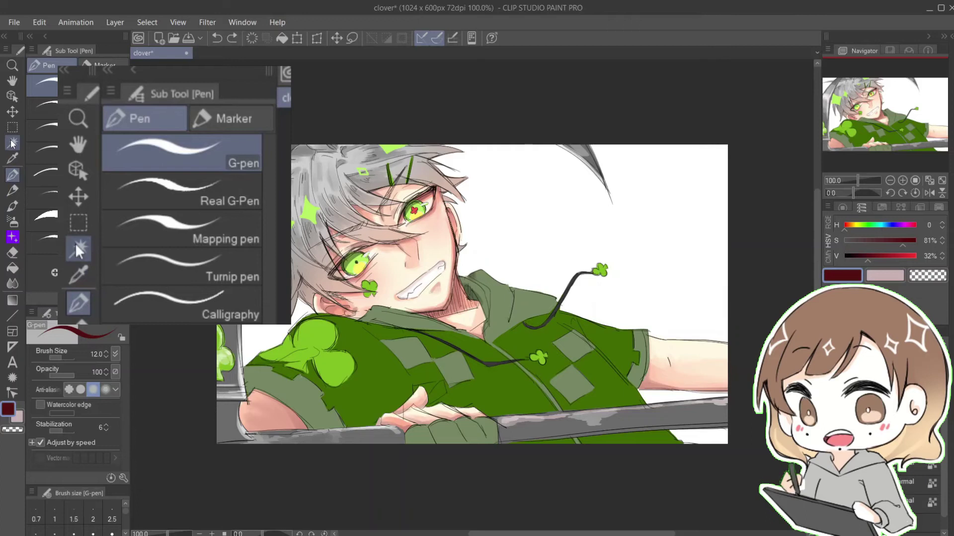
Select the white background areas with Auto select referring to all layers, and invert the selection to cover the character.
left_click(12, 142)
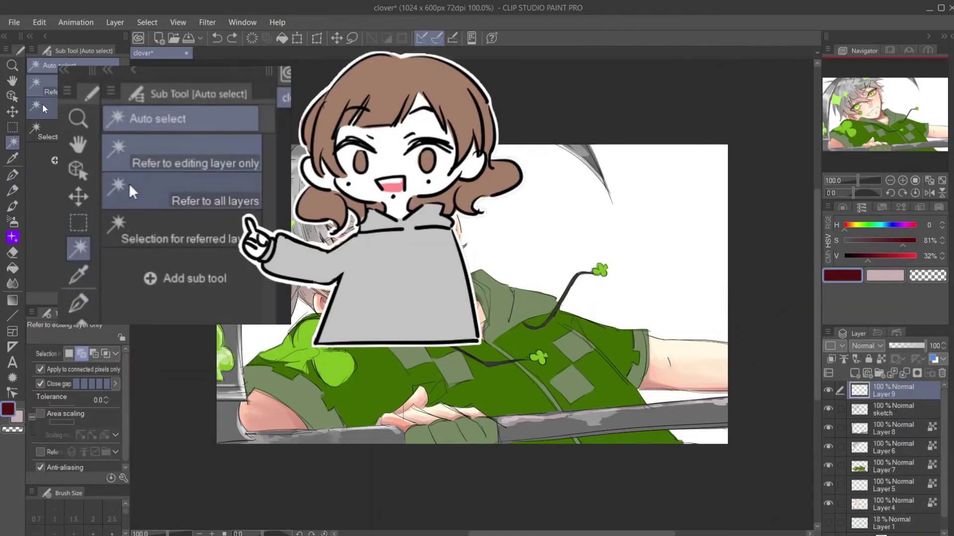
left_click(177, 189)
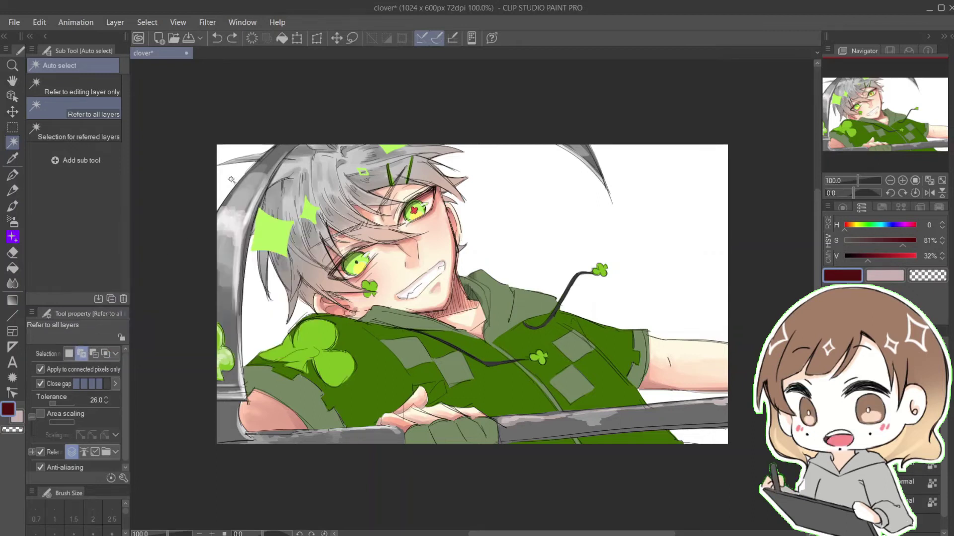
left_click(231, 180)
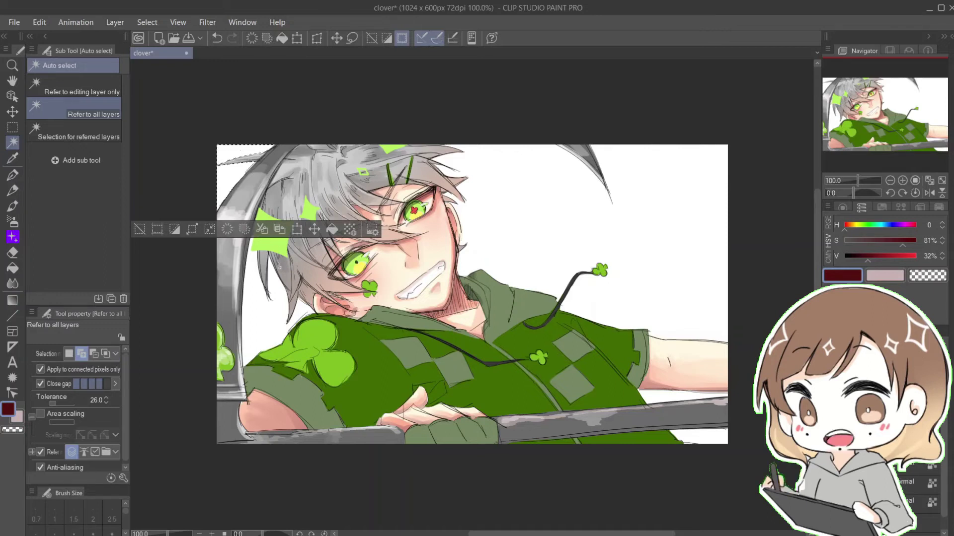
left_click(254, 289)
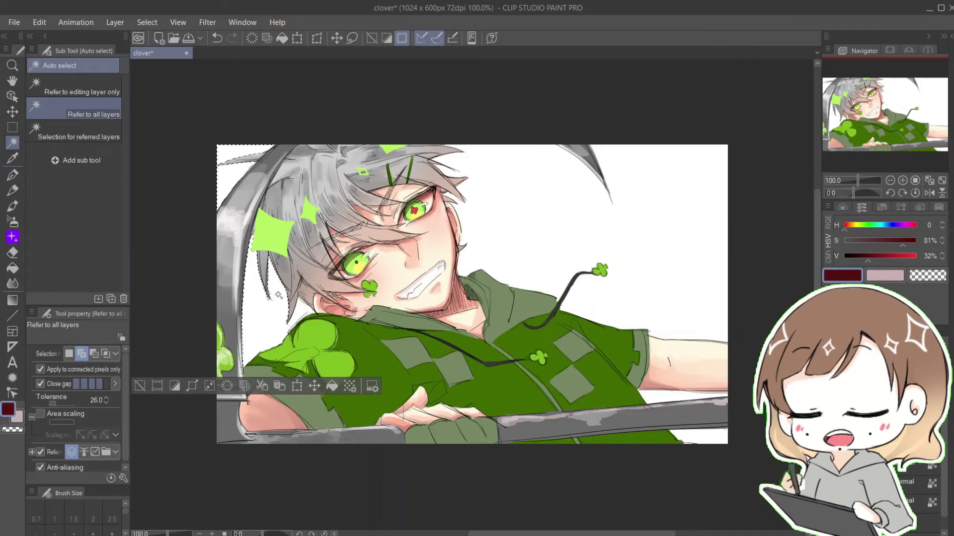
left_click(670, 224)
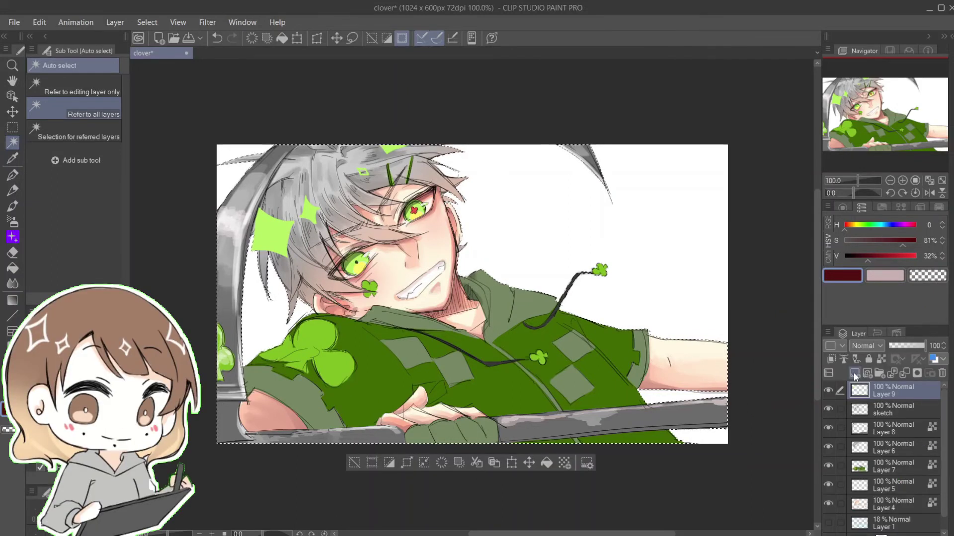
Create a new raster layer and place it beneath the character's color layers, directly below Layer 4.
left_click(853, 373)
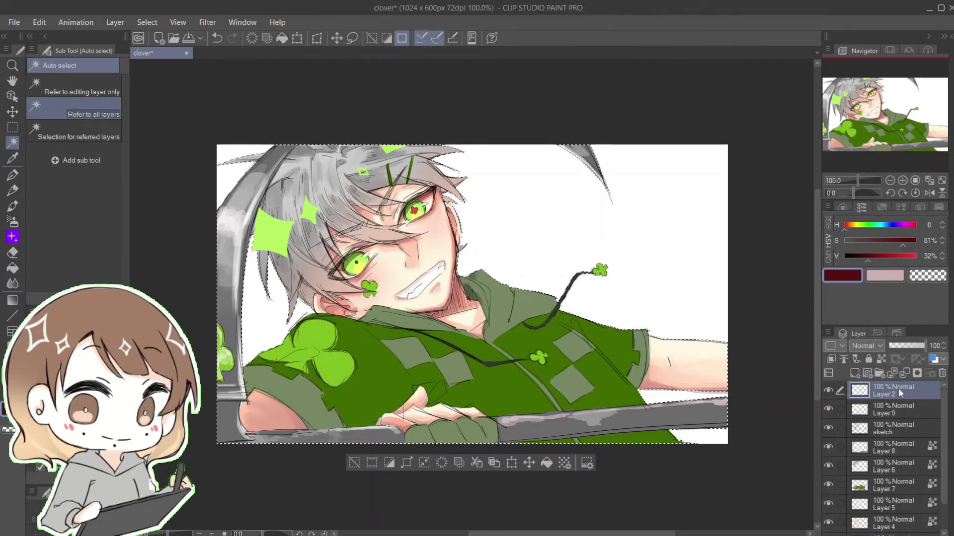
left_click_drag(904, 392, 900, 504)
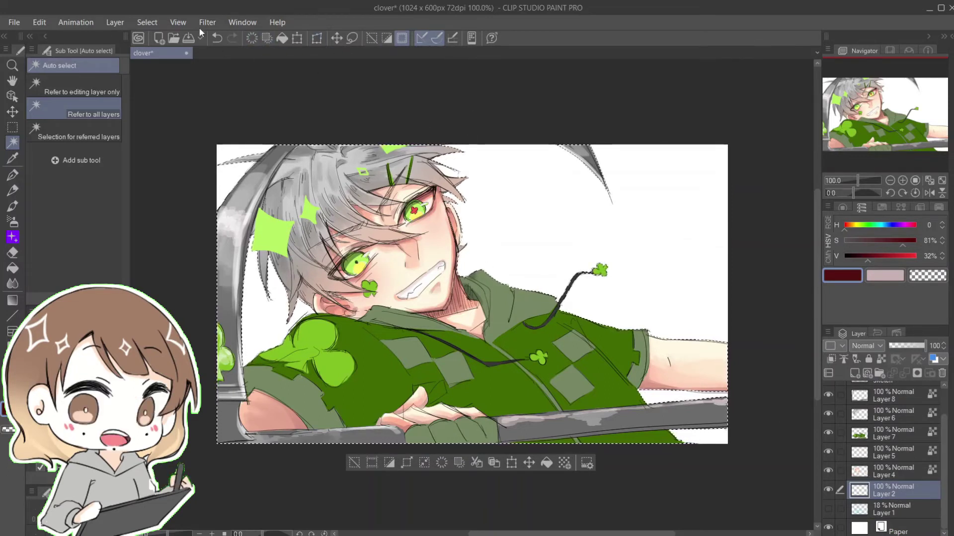
Expand the selected area around the character by 3 px.
left_click(148, 23)
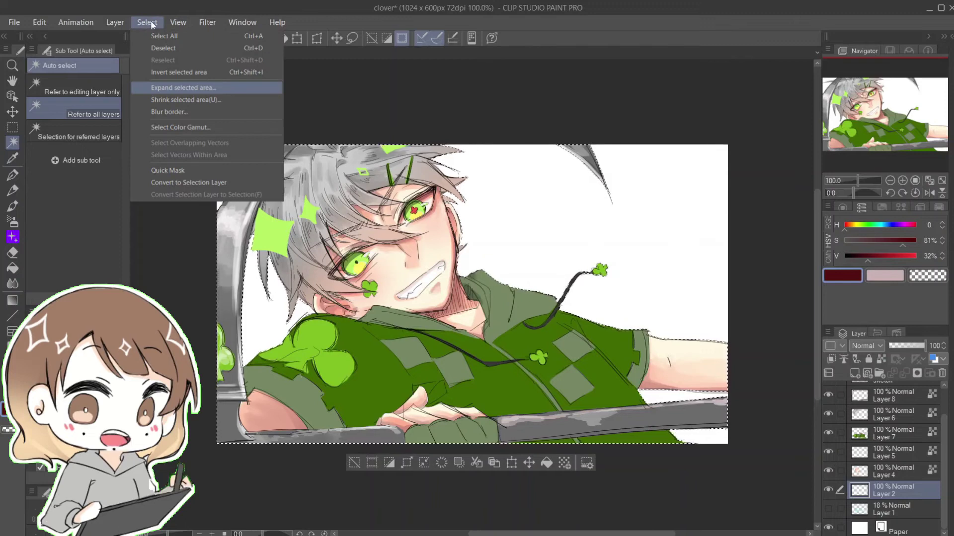
left_click(184, 87)
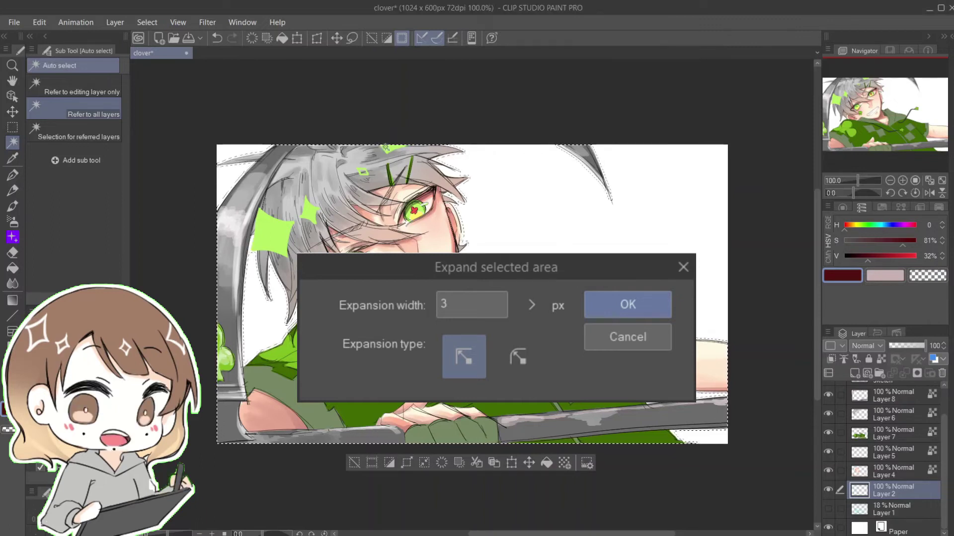
key("Return")
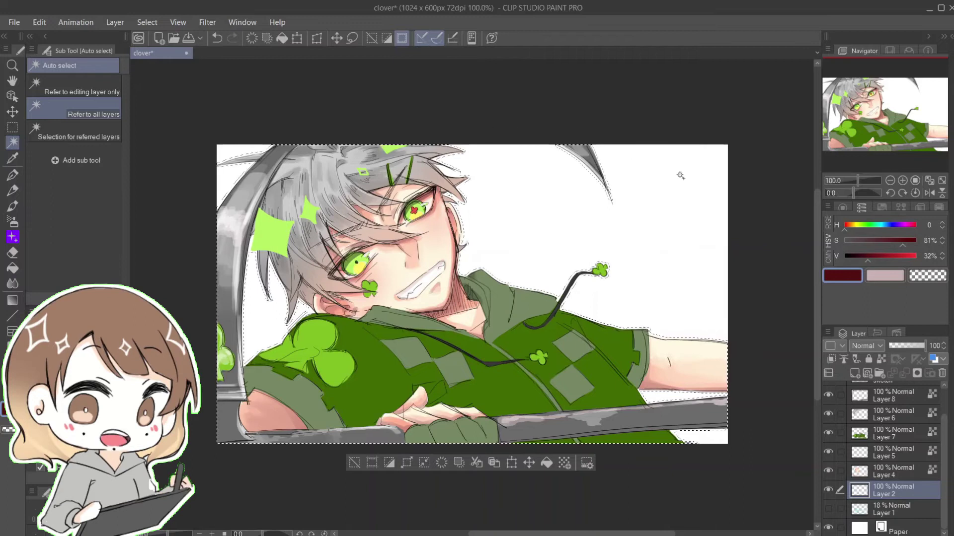
Fill the expanded selection on the new layer with green (H 84, S 81%, V 49%) and deselect.
left_click(866, 225)
left_click_drag(869, 255, 861, 227)
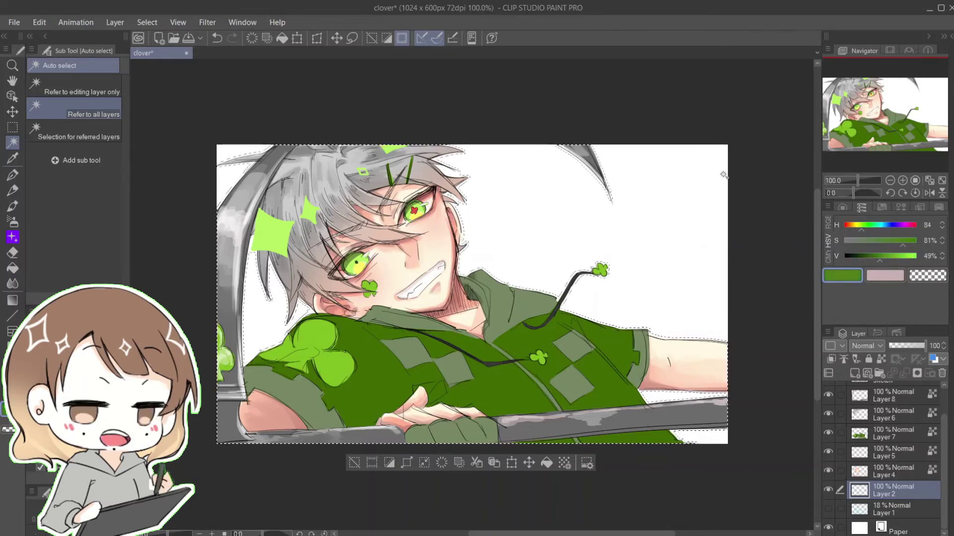
left_click(282, 39)
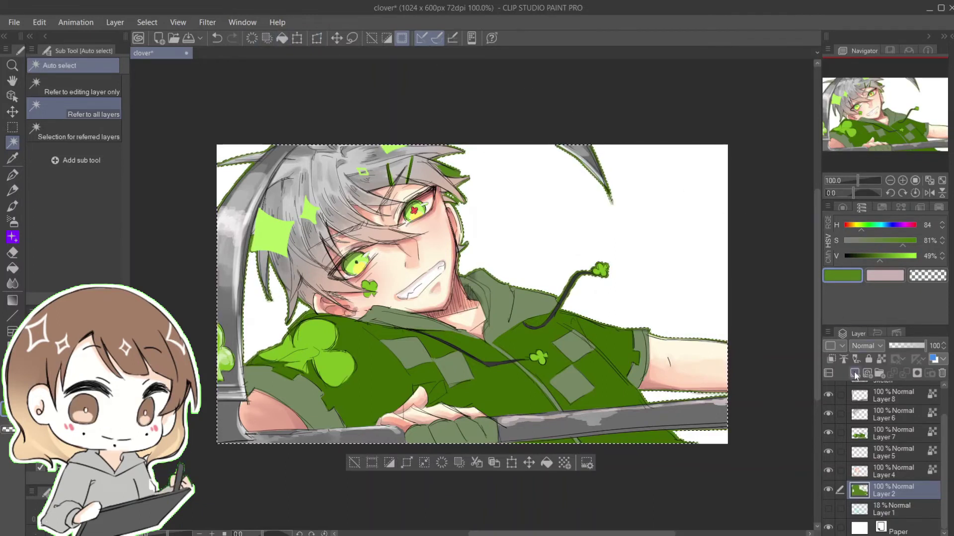
left_click(357, 463)
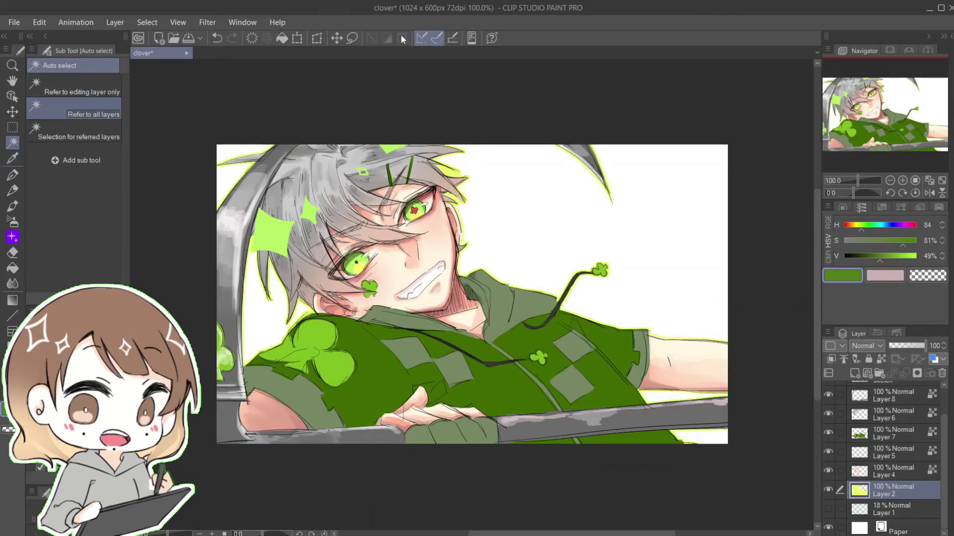
Shift the filled outline layer slightly to the right of the character with Move layer.
left_click(336, 39)
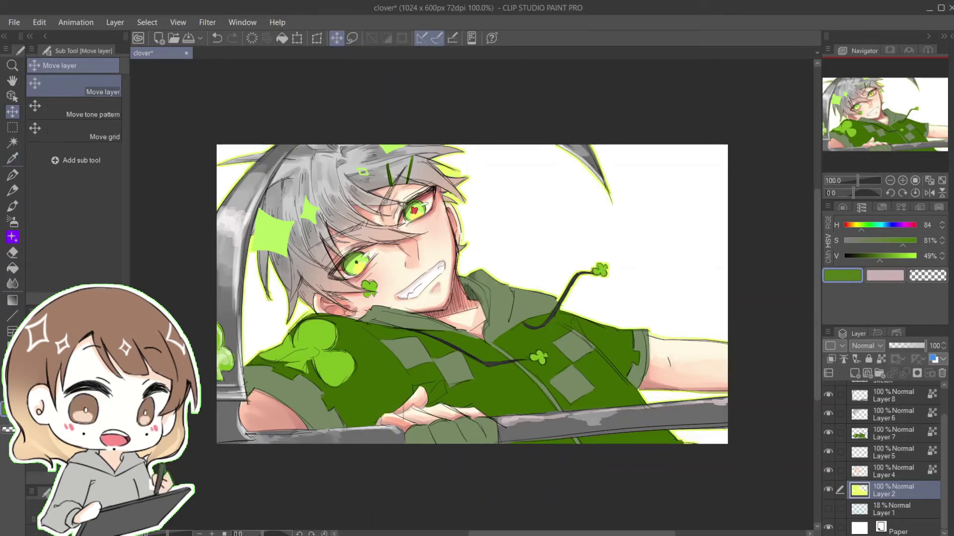
left_click_drag(433, 238, 443, 235)
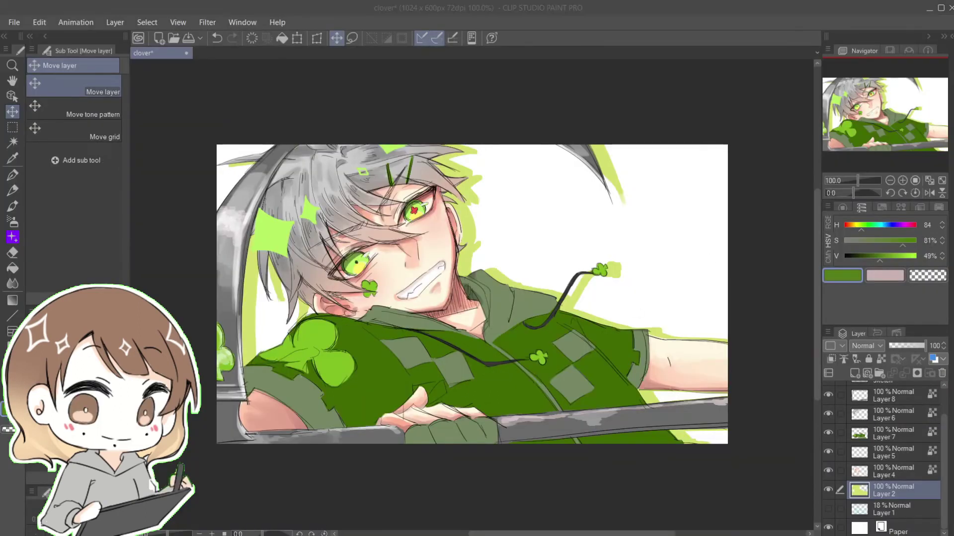
Auto-select the background around the character again, referring to all layers, and invert the selection onto the figure.
key("ctrl+shift+n")
key("w")
left_click(91, 103)
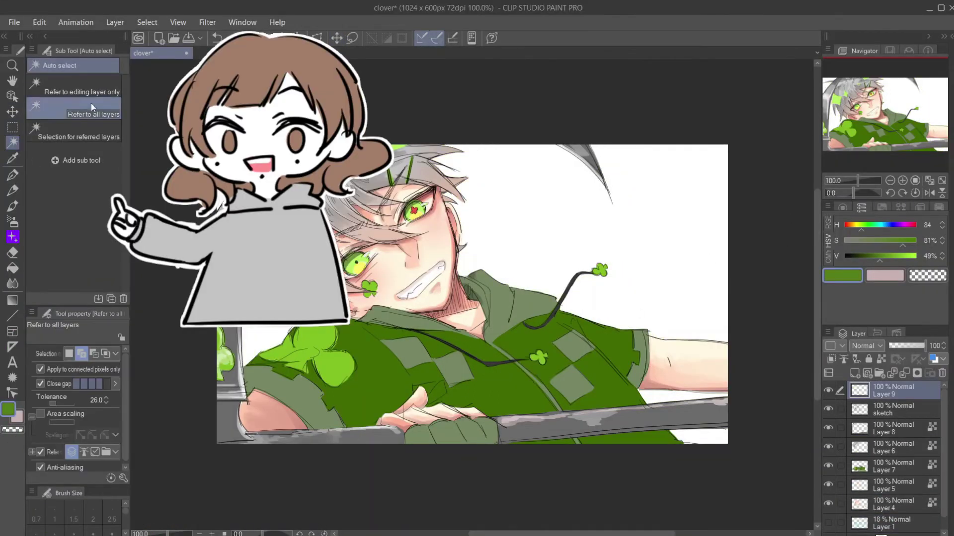
left_click(277, 300)
left_click(699, 358)
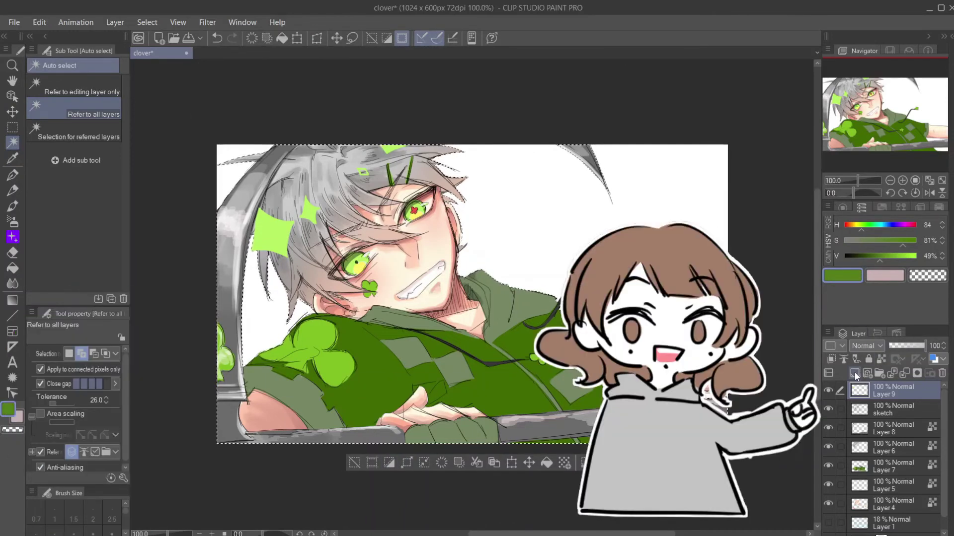
Add a raster layer above Layer 9, fill the character selection with muted red (H 0, S 50%, V 49%), and deselect.
left_click(855, 371)
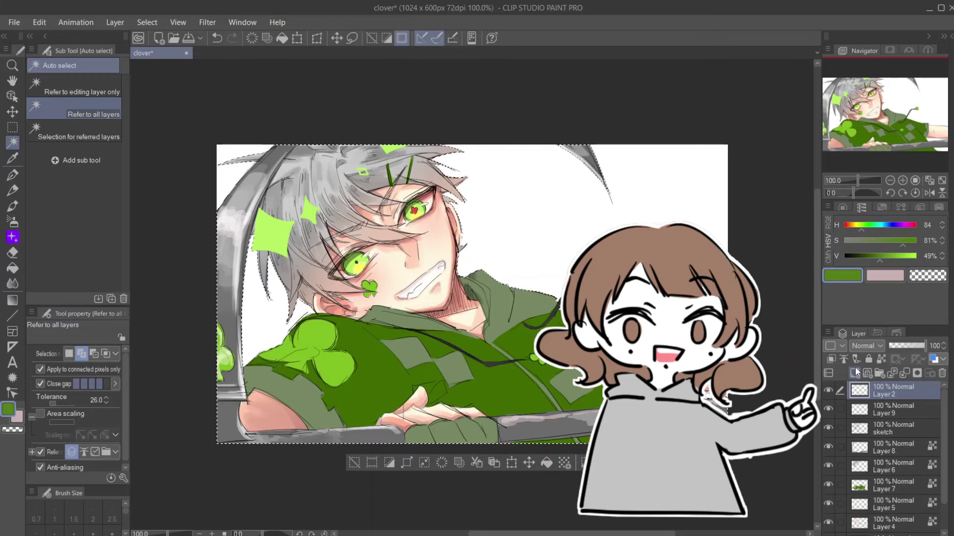
mouse_move(858, 227)
left_mouse_down()
mouse_move(848, 228)
mouse_move(880, 240)
mouse_move(844, 230)
left_mouse_up()
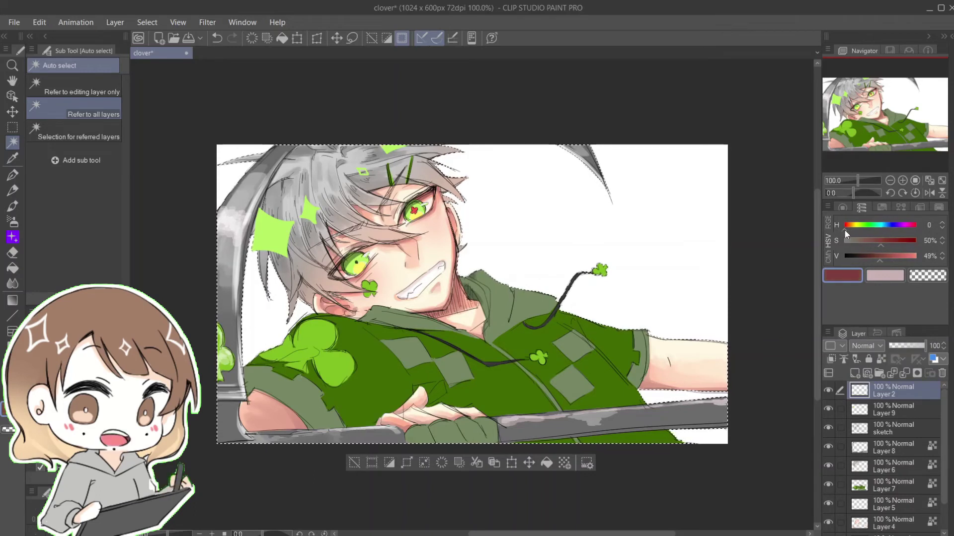
left_click(547, 464)
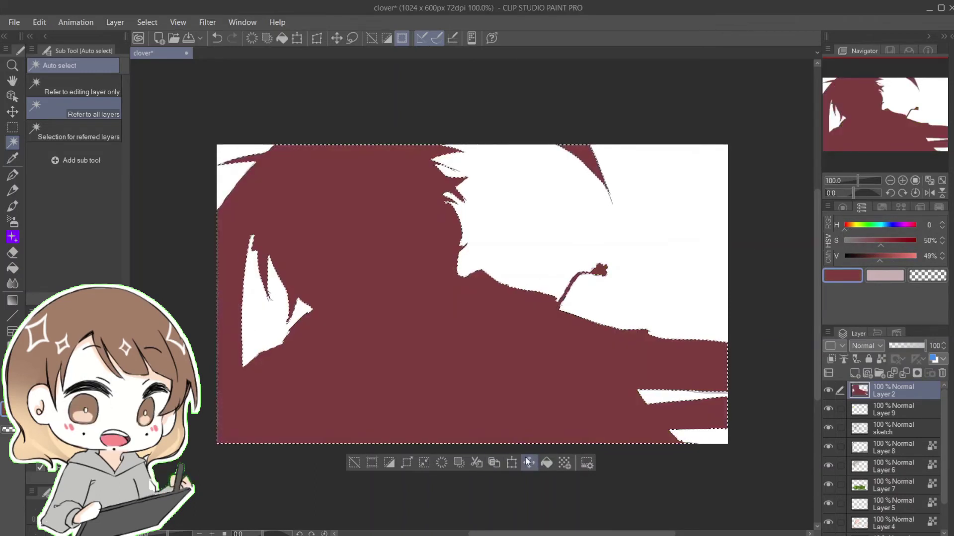
left_click(354, 463)
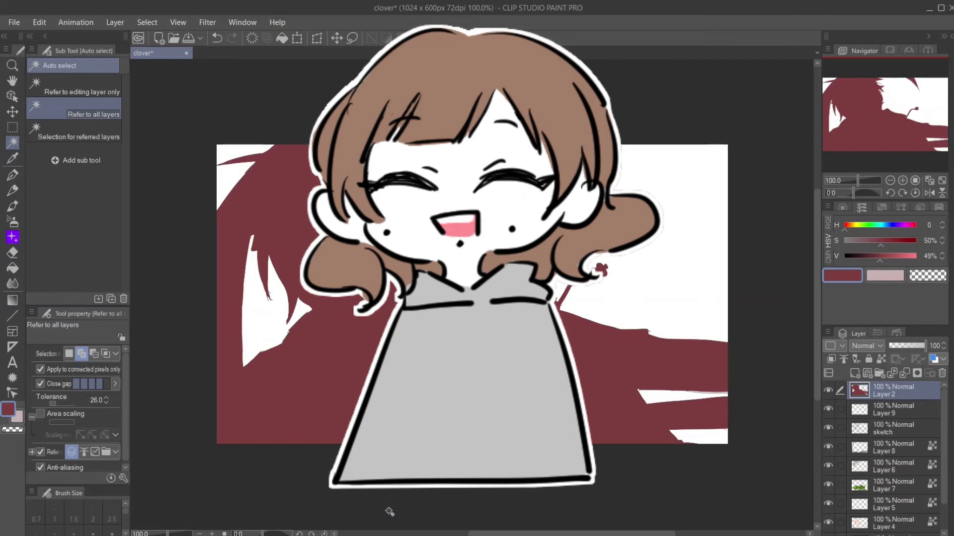
Set the muted red shadow layer's blending mode to Multiply and its opacity to 53%.
left_click(867, 346)
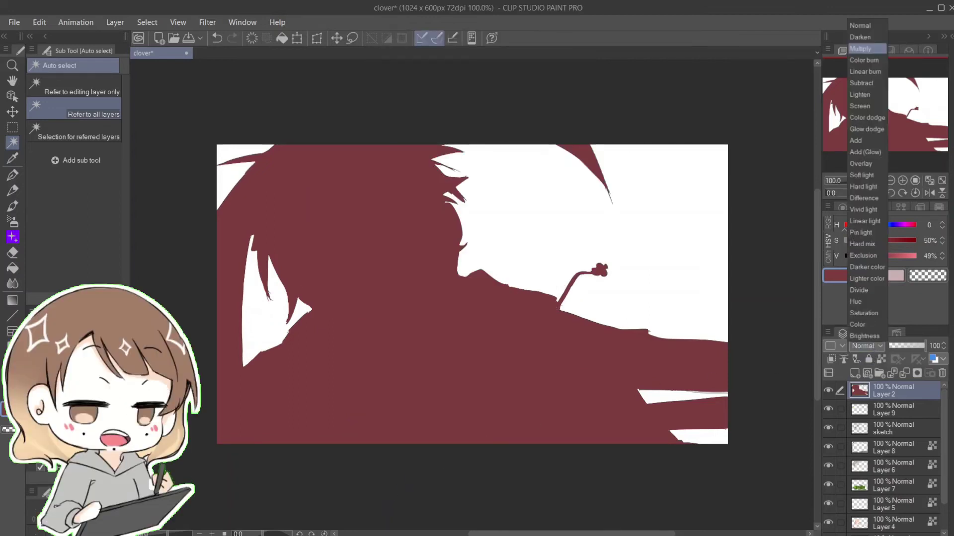
left_click(867, 48)
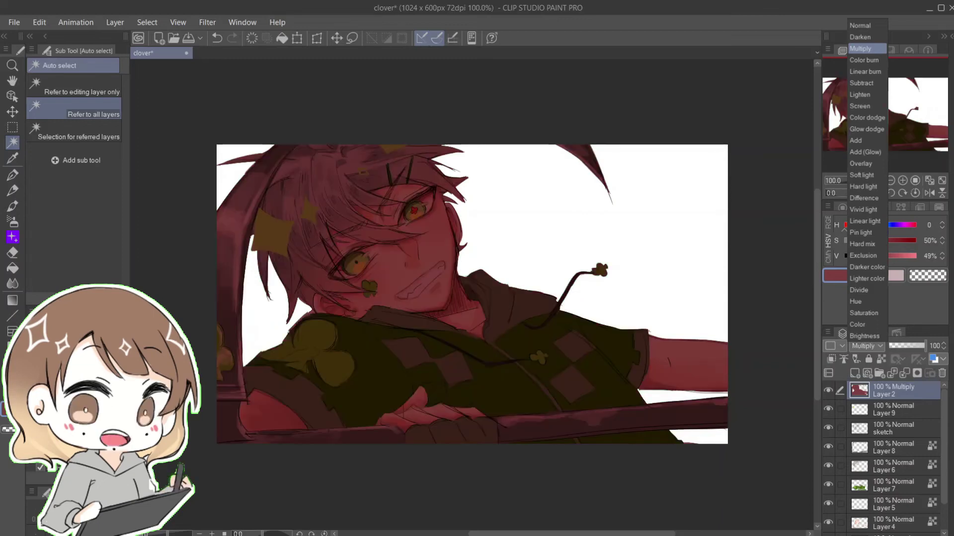
left_click(905, 346)
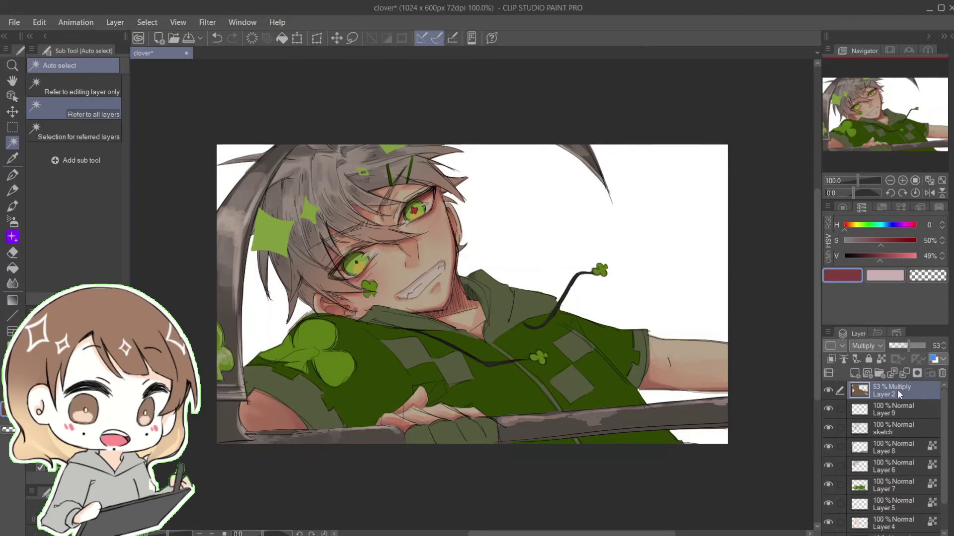
Merge all visible layers to a new layer above the shadow layer and blur it with the Blur (strong) filter.
right_click(897, 390)
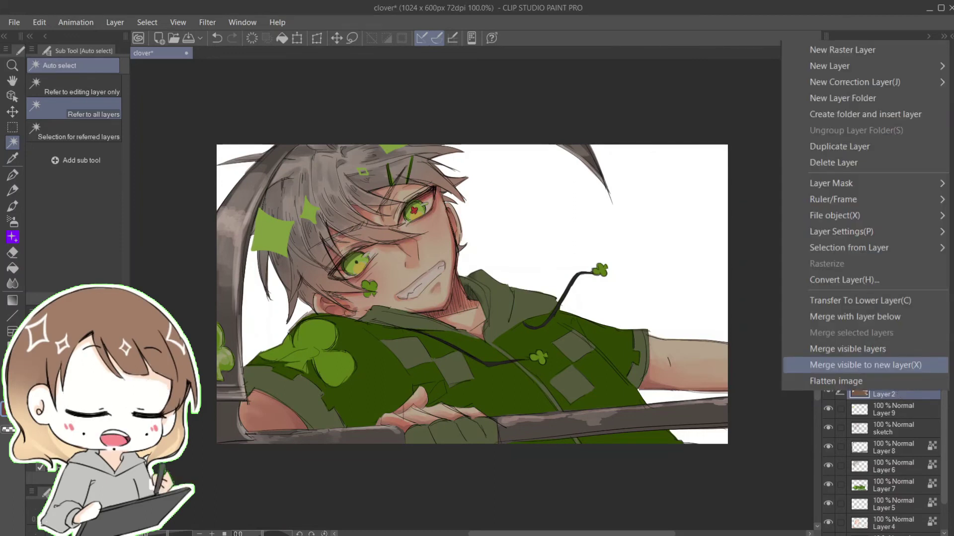
left_click(906, 366)
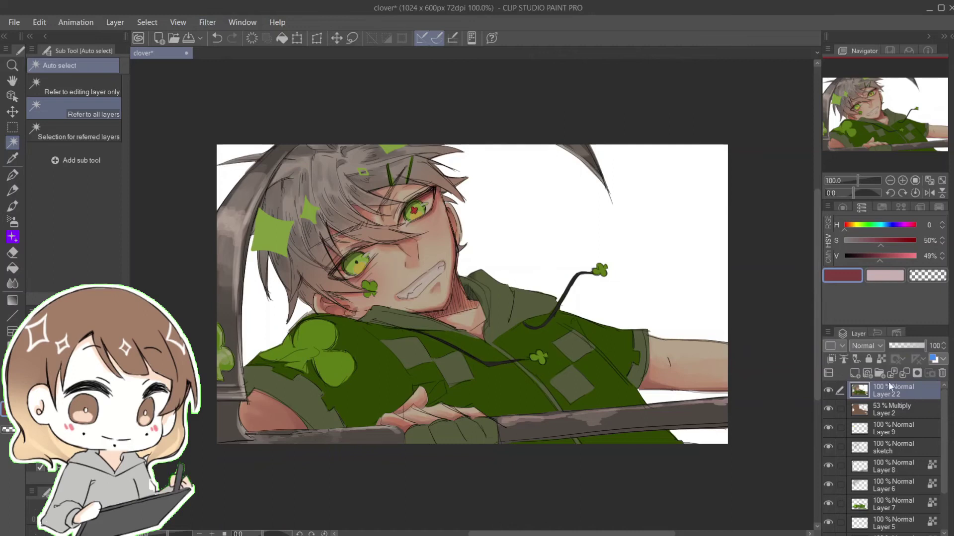
left_click(208, 23)
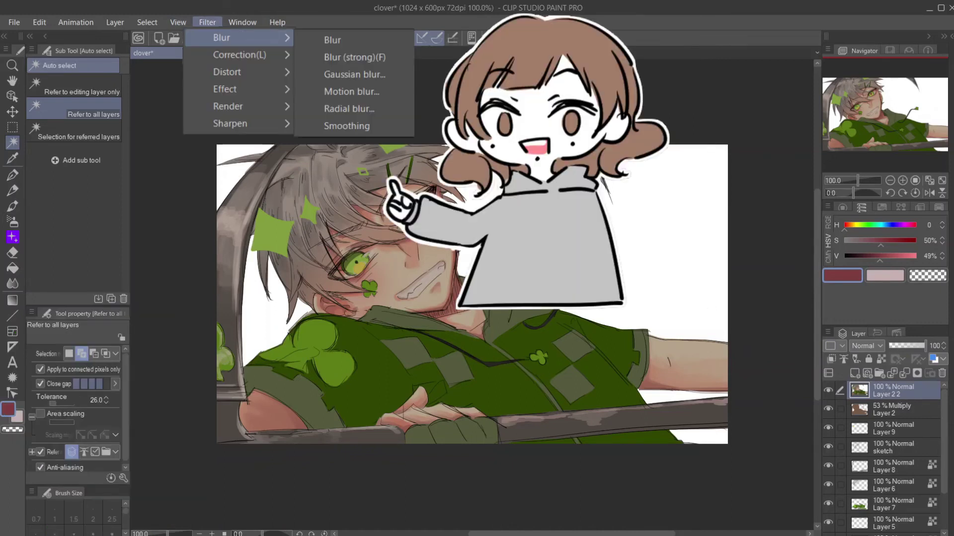
key("f")
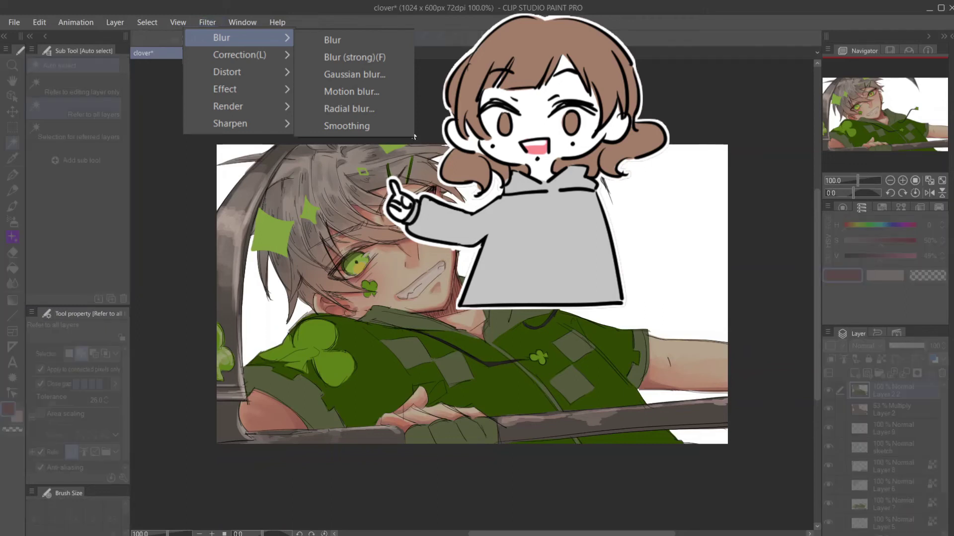
key("ctrl+z")
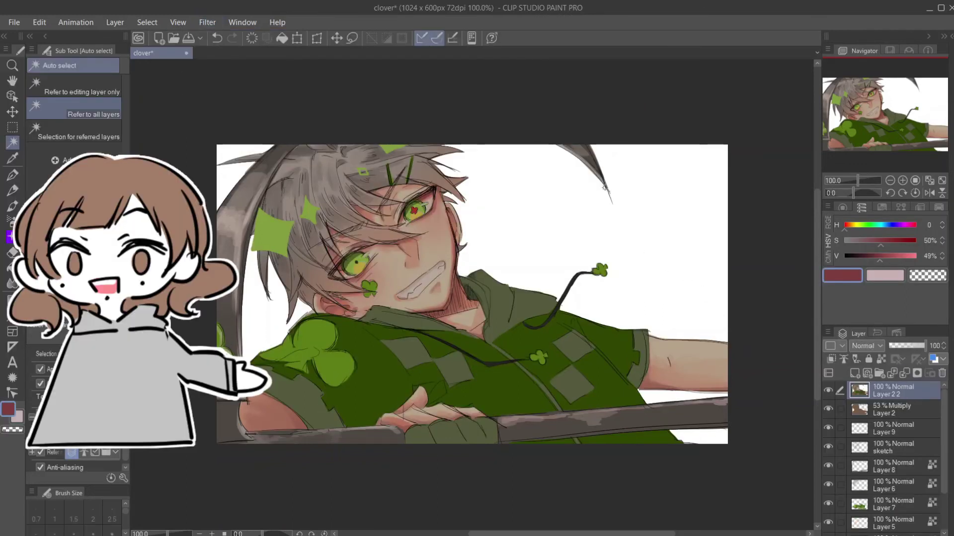
key("f")
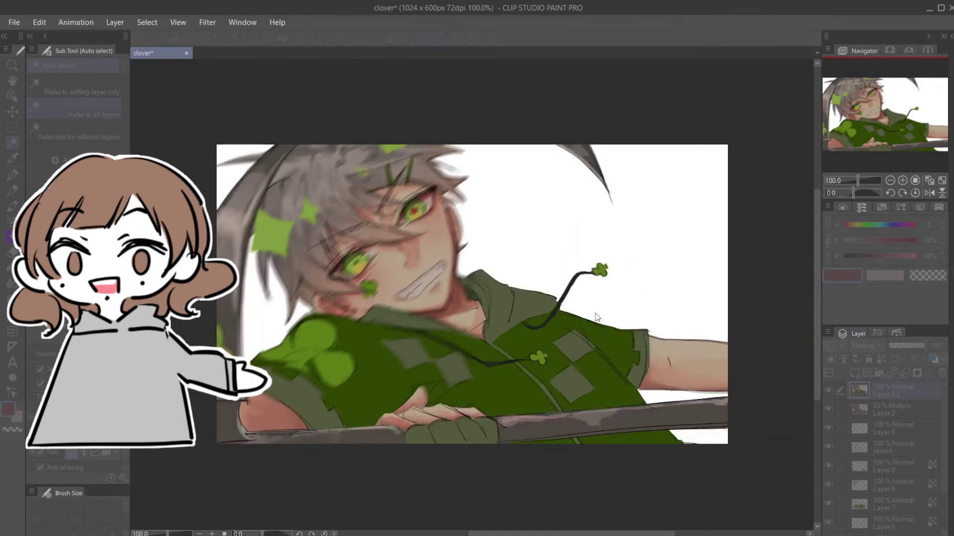
Erase the blurred layer over the face and front hand with the Soft eraser at size 200, and set its opacity to 95%.
left_click(13, 252)
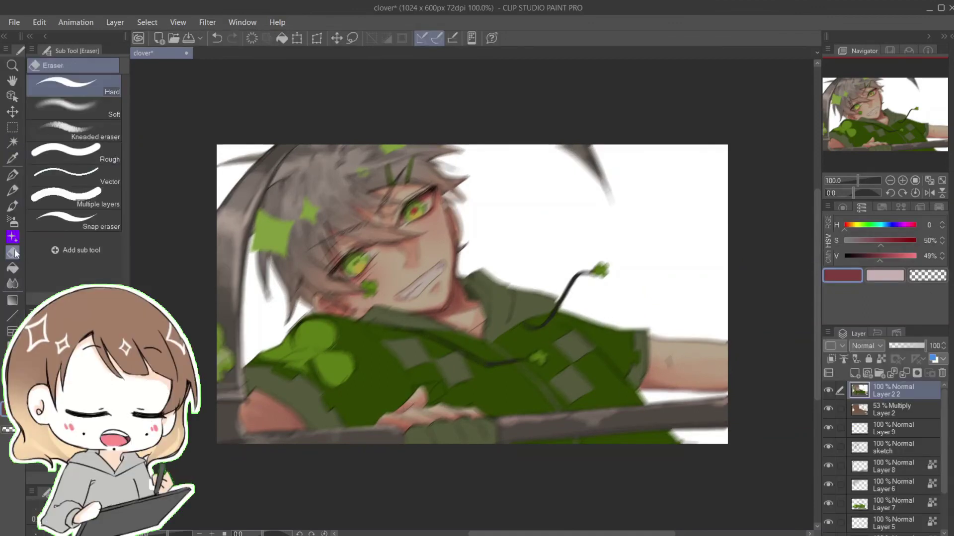
left_click(101, 108)
mouse_move(437, 234)
left_mouse_down()
mouse_move(405, 270)
mouse_move(503, 356)
mouse_move(523, 302)
mouse_move(585, 265)
mouse_move(563, 349)
mouse_move(480, 389)
mouse_move(528, 400)
left_mouse_up()
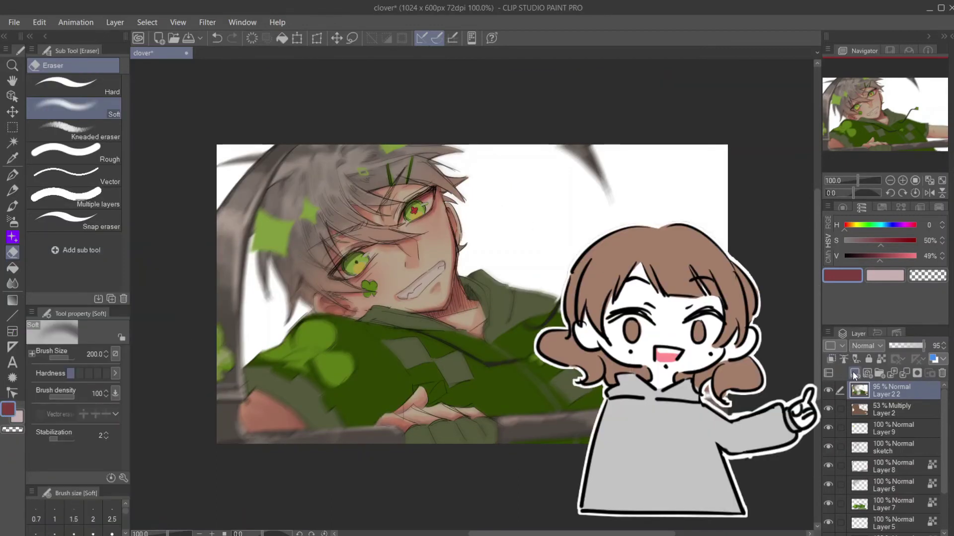
Add a raster layer above the blurred layer and set its blending mode to Add (Glow).
left_click(854, 373)
left_click(865, 346)
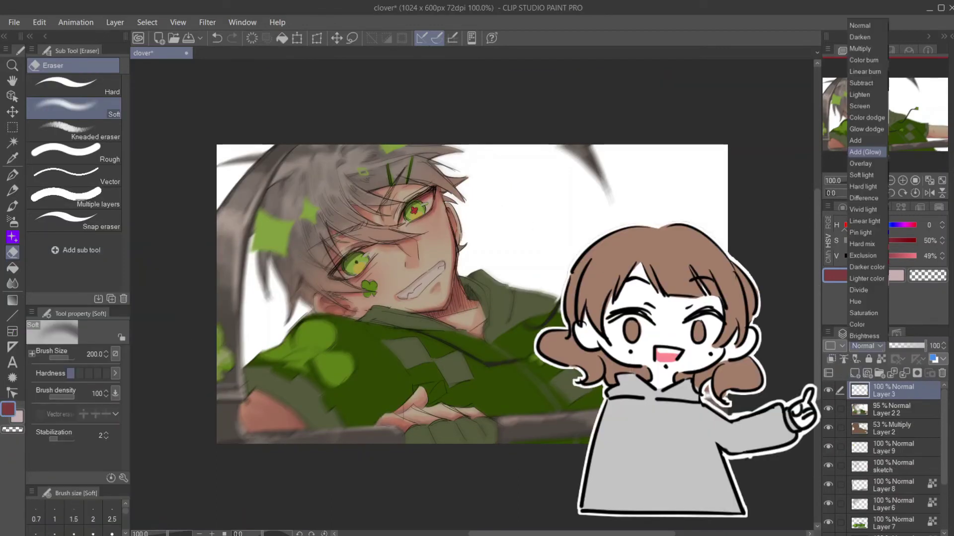
left_click(864, 152)
Airbrush a gold glow (H 42, S 77%, V 70%) over the hair, shoulder and outstretched arm with the Soft airbrush, and set the layer's opacity to 77%.
left_click(12, 221)
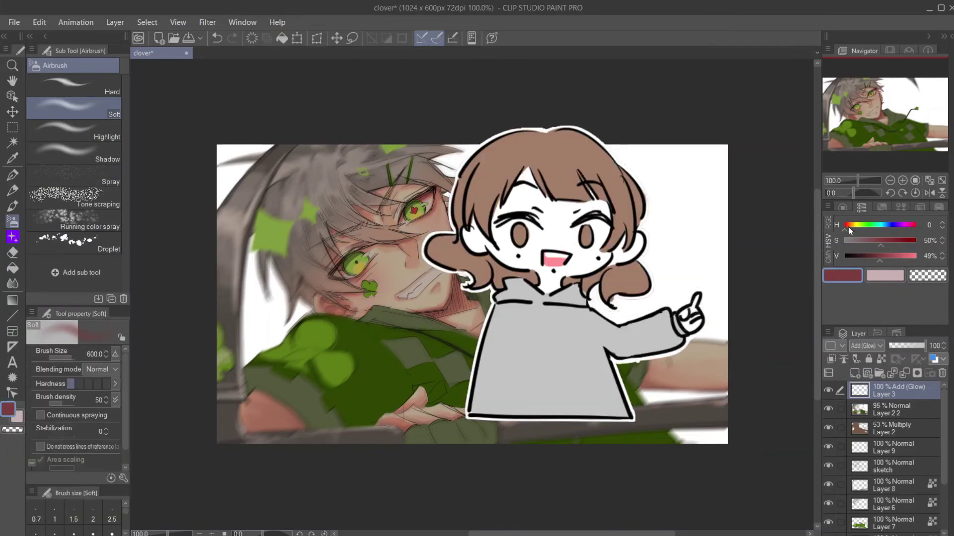
left_click(851, 226)
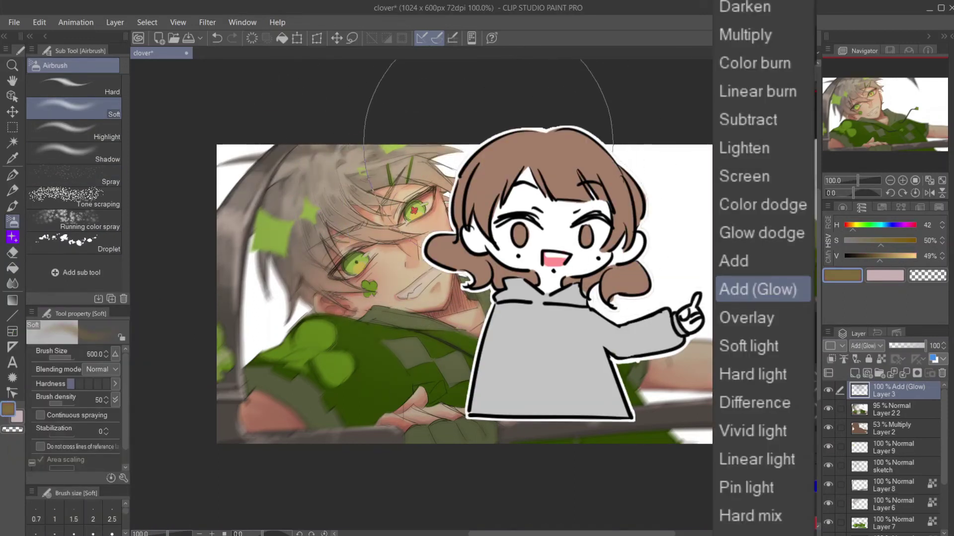
key("ctrl+z")
left_click(899, 240)
left_click(895, 255)
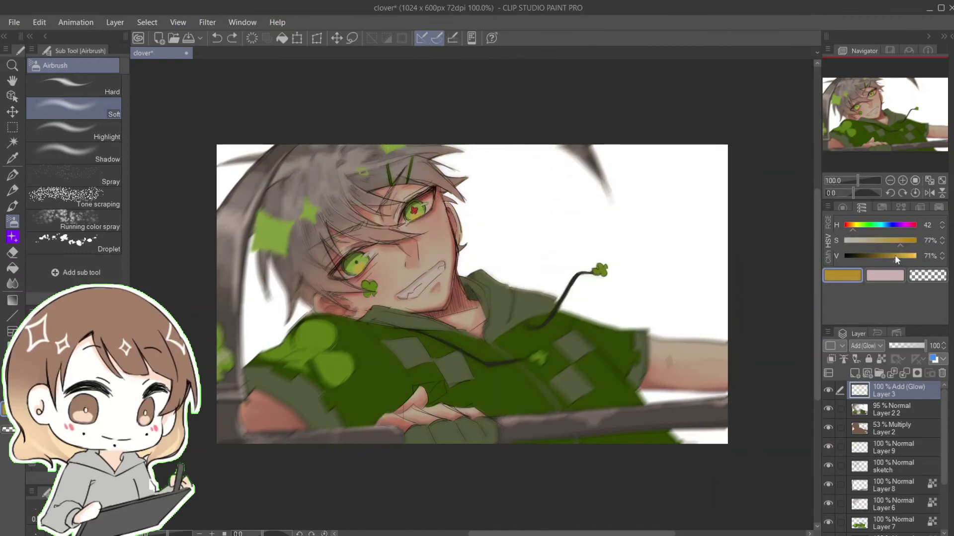
key("ctrl+minus")
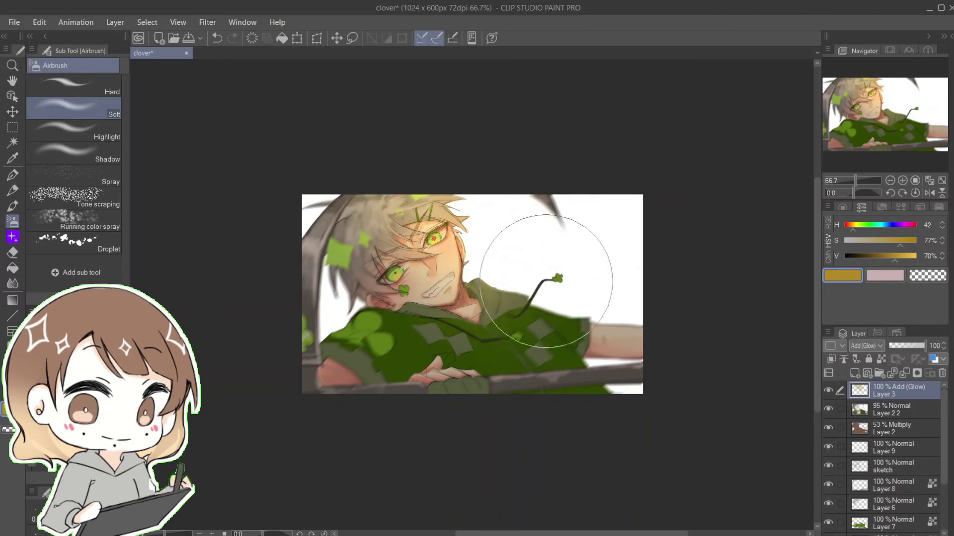
mouse_move(549, 277)
left_mouse_down()
mouse_move(642, 296)
mouse_move(682, 319)
left_mouse_up()
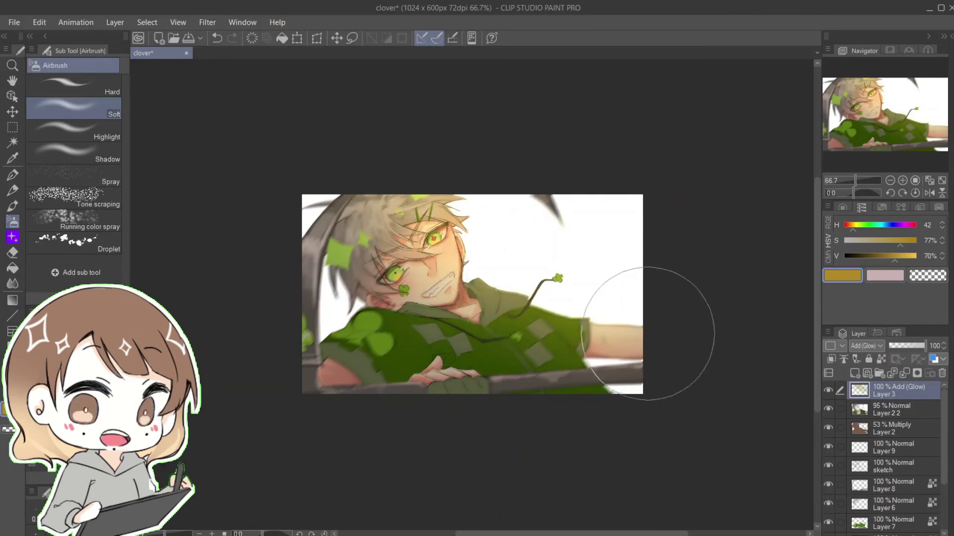
left_click_drag(404, 162, 387, 228)
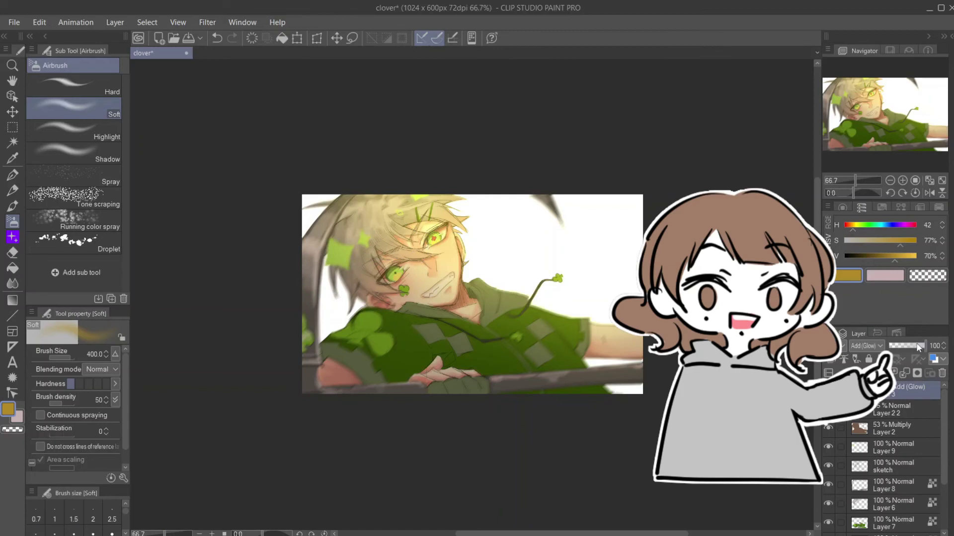
left_click(918, 346)
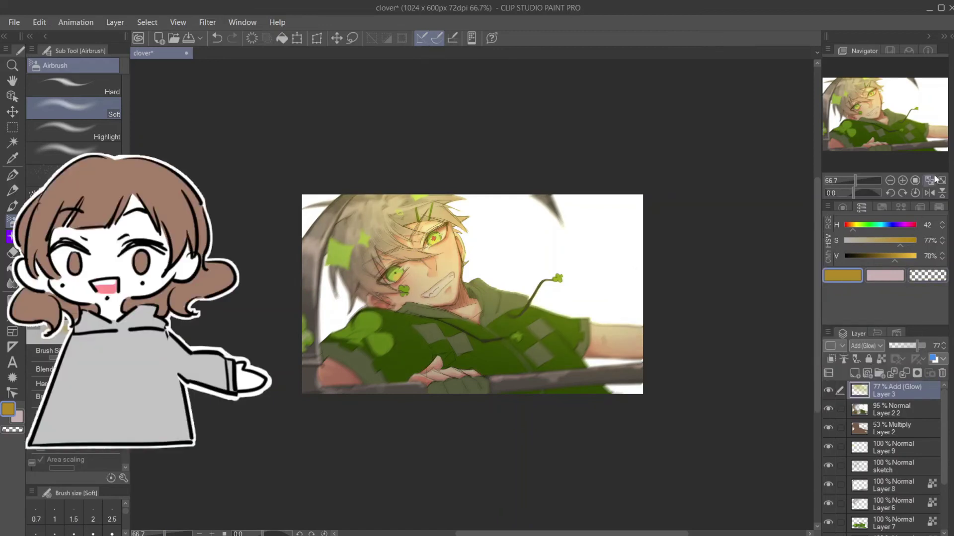